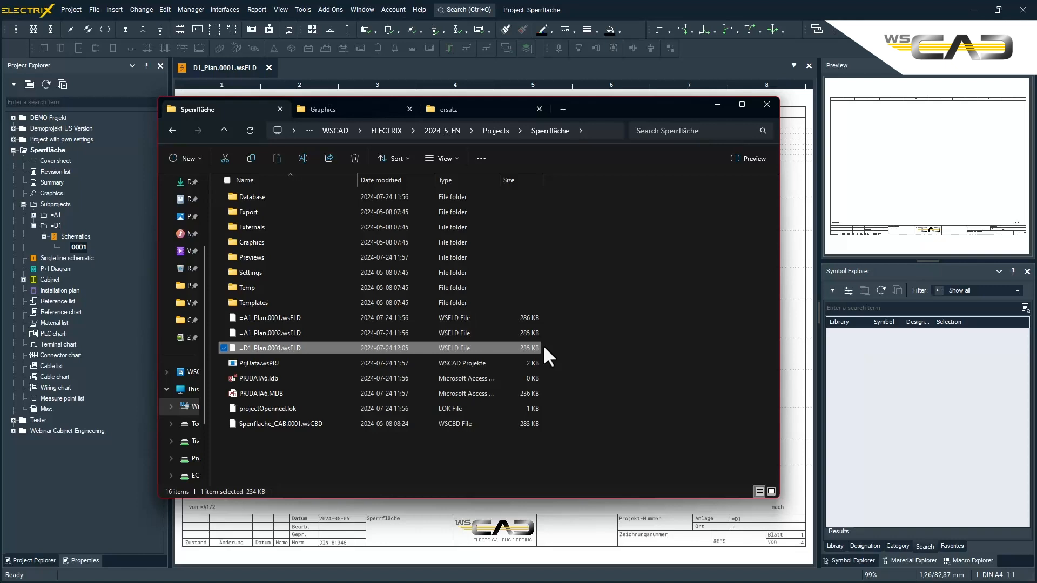
- Insert the image WSCAD02_02.png at 12.5/17.5 mm on the sheet, scaled down, and check the file size of =D1_Plan.0001.wsELD
{"action": "key", "text": "super+Down"}
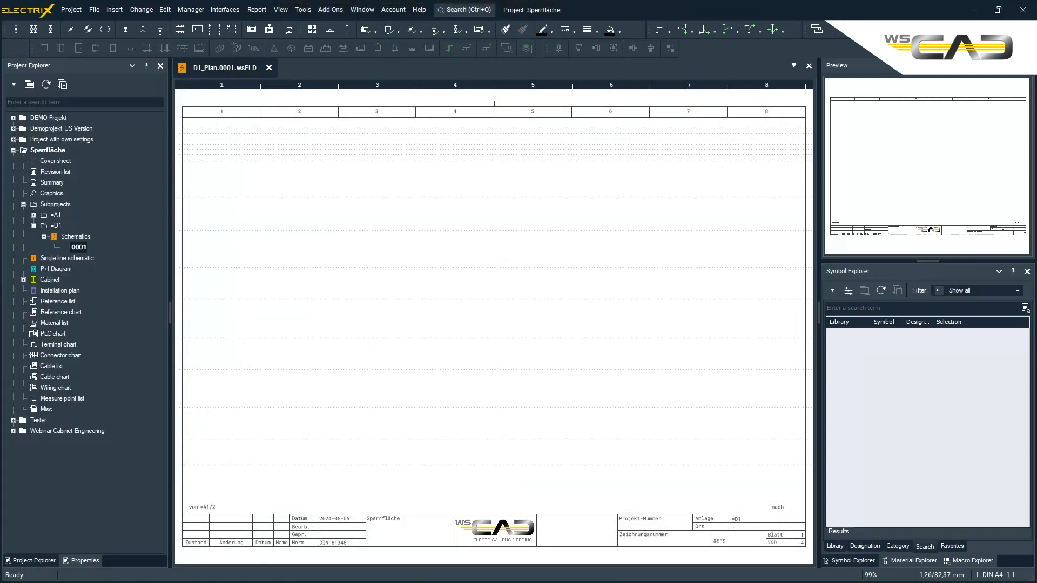
{"action": "left_click", "coordinate": [115, 9]}
{"action": "mouse_move", "coordinate": [198, 323]}
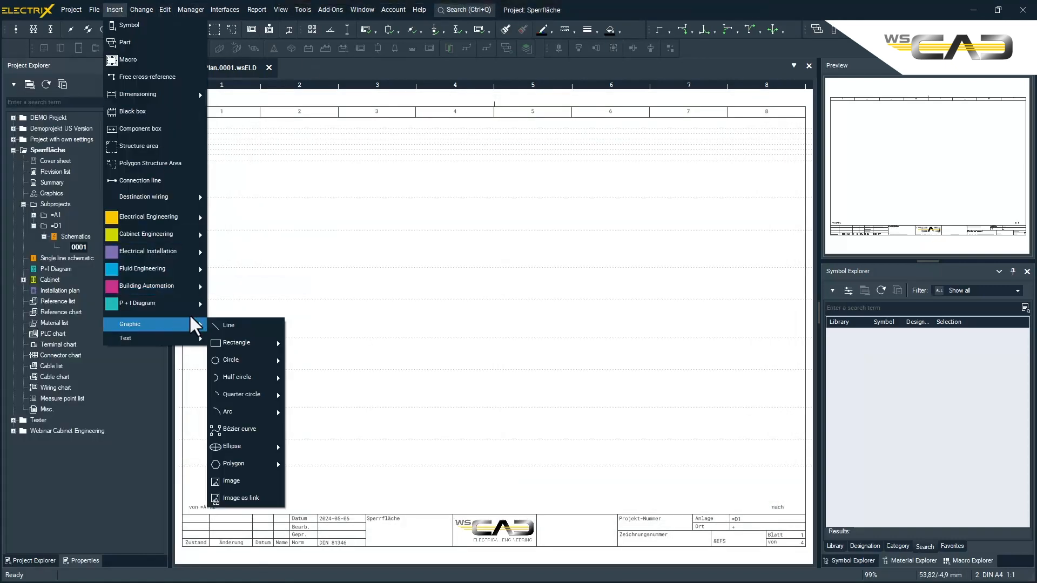
{"action": "left_click", "coordinate": [252, 477]}
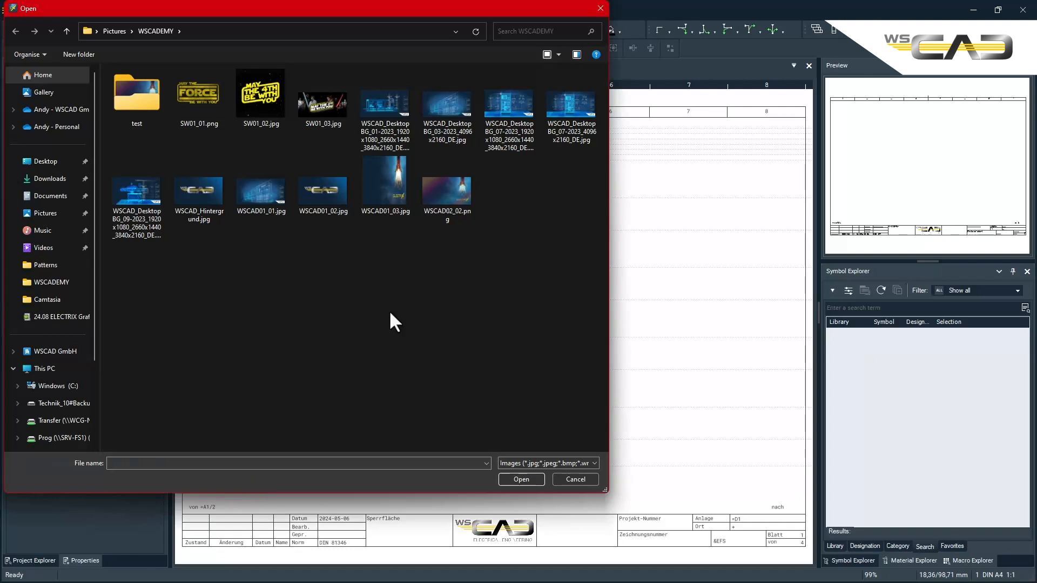
{"action": "double_click", "coordinate": [459, 187]}
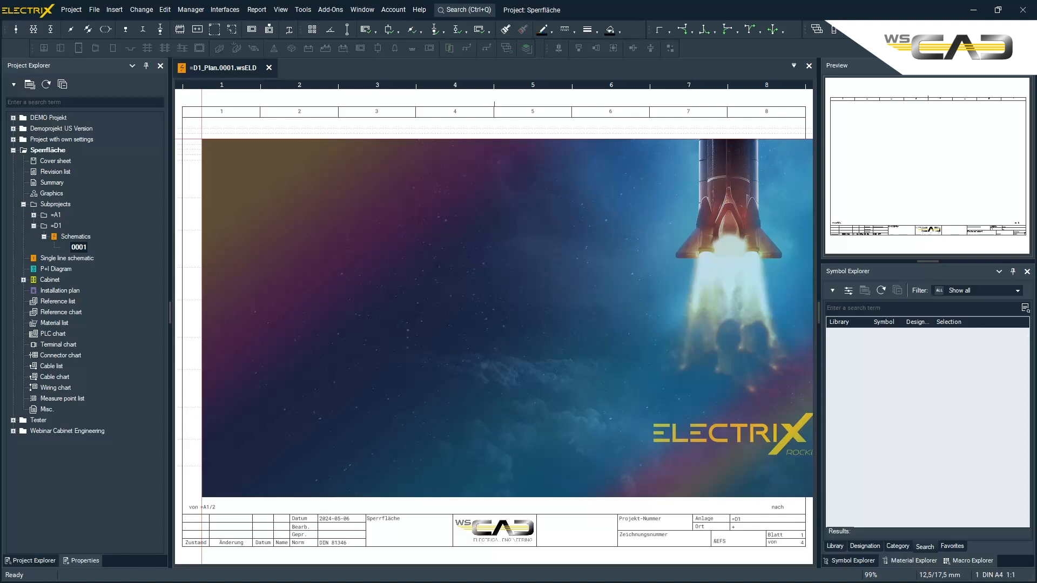
{"action": "left_click", "coordinate": [201, 139]}
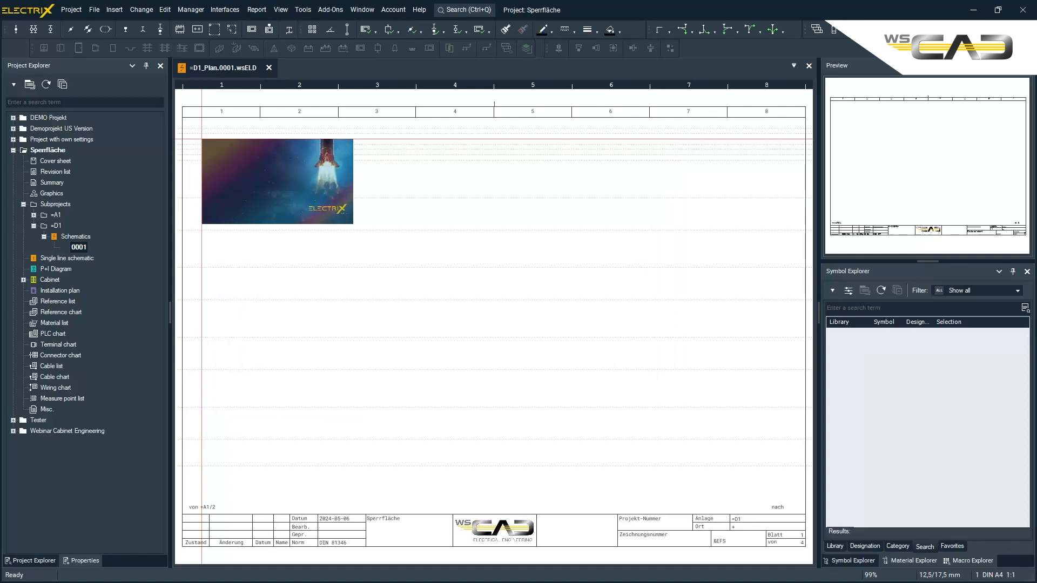
{"action": "left_click", "coordinate": [201, 139]}
{"action": "key", "text": "Escape"}
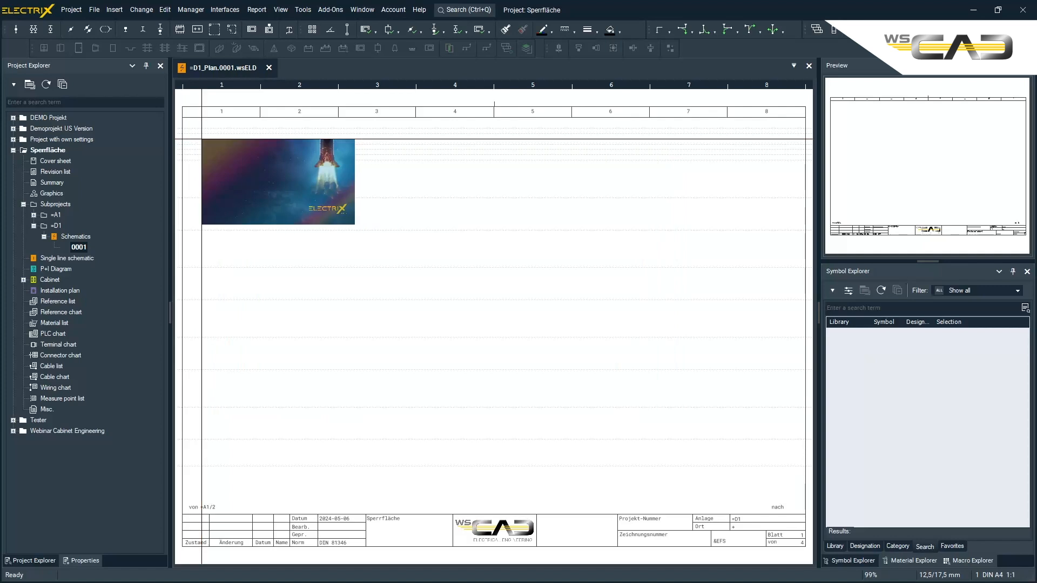
{"action": "left_click_drag", "start_coordinate": [0, 133], "coordinate": [578, 111]}
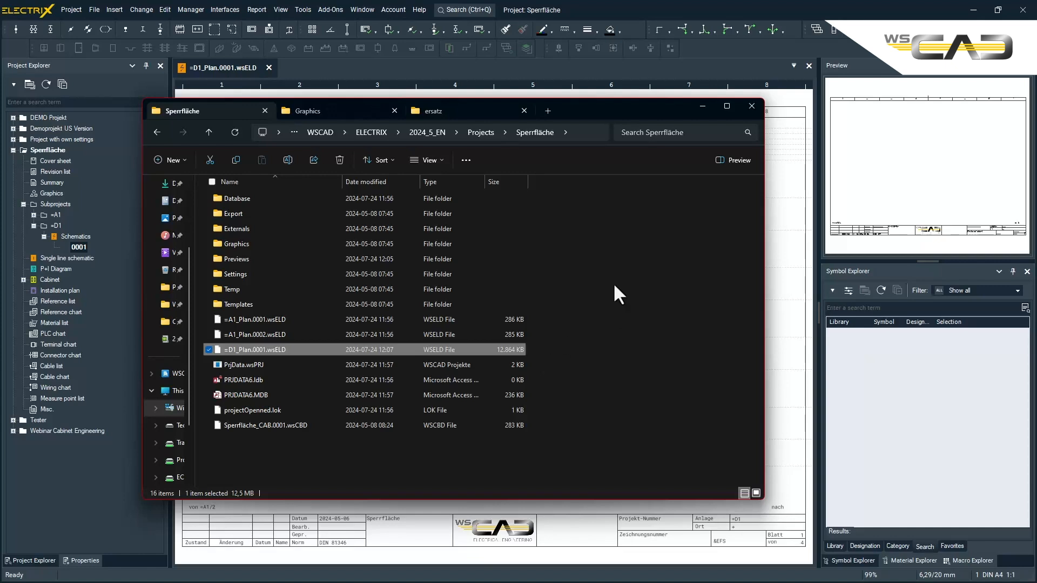
{"action": "left_click", "coordinate": [751, 106]}
- Insert WSCAD02_02.png as a linked image at 17.5/67.5 mm, scaled down to about the size of the embedded image above it
{"action": "left_click", "coordinate": [115, 9]}
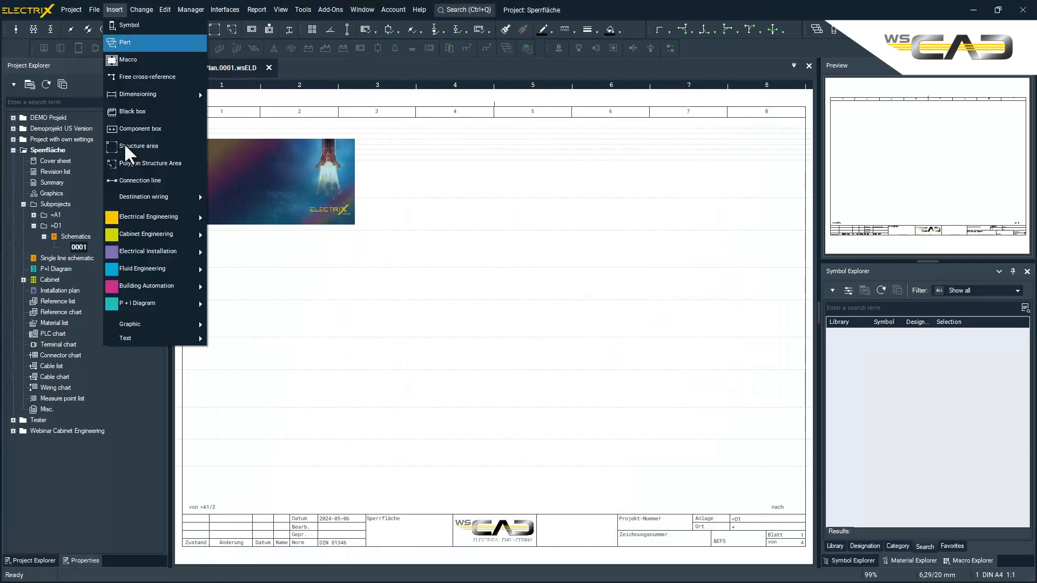
{"action": "mouse_move", "coordinate": [163, 325]}
{"action": "left_click", "coordinate": [271, 504]}
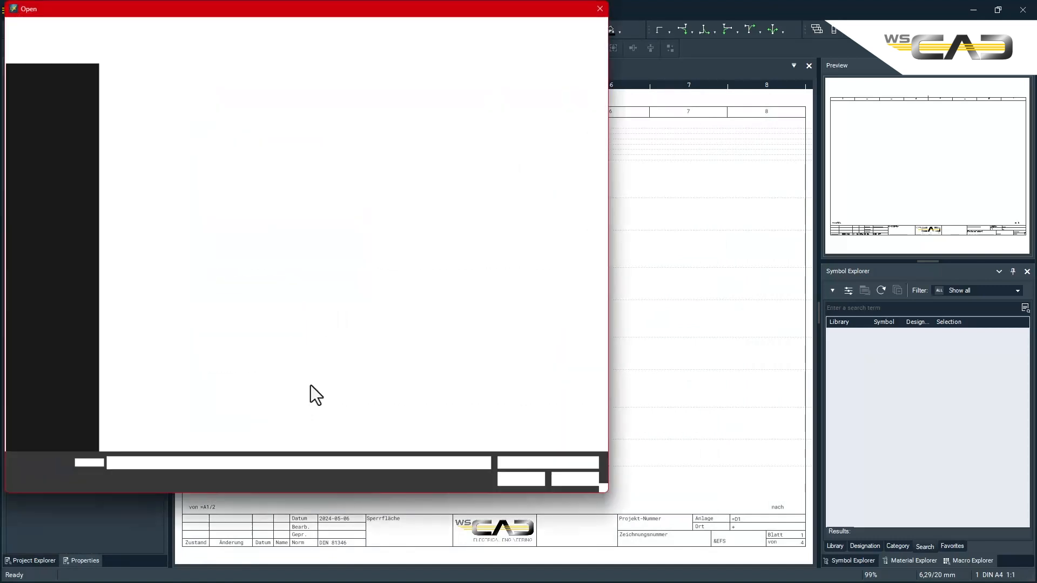
{"action": "double_click", "coordinate": [449, 190]}
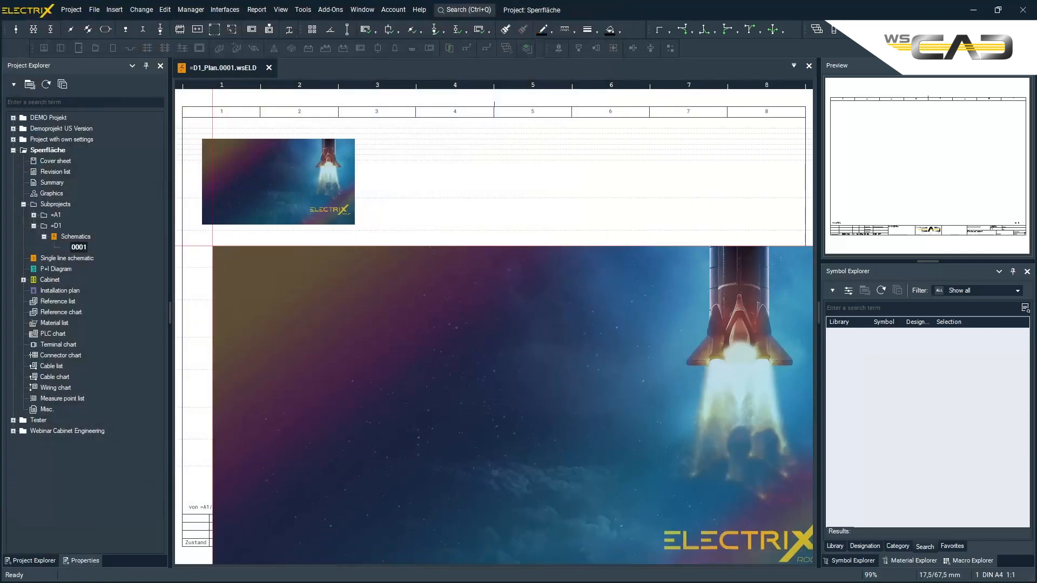
{"action": "key", "text": "minus"}
{"action": "key", "text": "minus"}
{"action": "key", "text": "minus"}
{"action": "key", "text": "minus"}
{"action": "key", "text": "minus"}
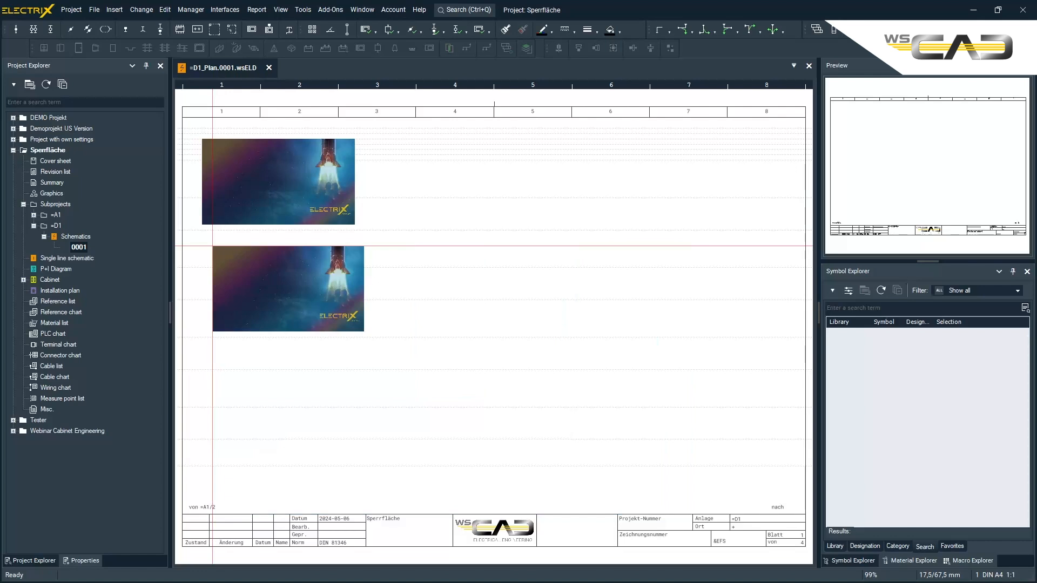
{"action": "left_click", "coordinate": [212, 247]}
- Insert WSCAD02_02.png as a second linked image at 110/27.5 mm, scaled somewhat larger than the other two images
{"action": "left_click", "coordinate": [114, 10]}
{"action": "mouse_move", "coordinate": [162, 324]}
{"action": "left_click", "coordinate": [232, 449]}
{"action": "double_click", "coordinate": [448, 192]}
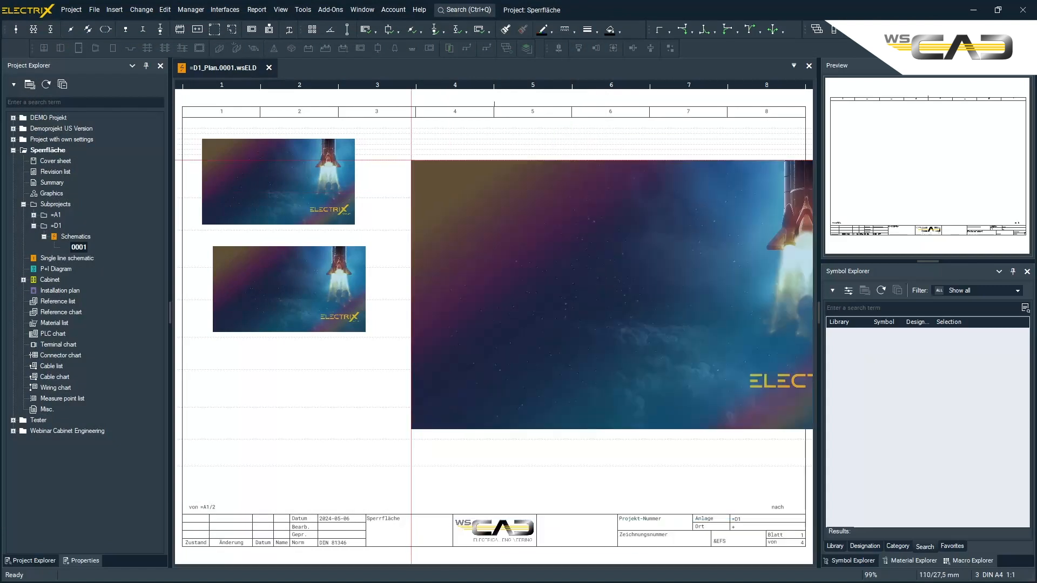
{"action": "left_click", "coordinate": [411, 160]}
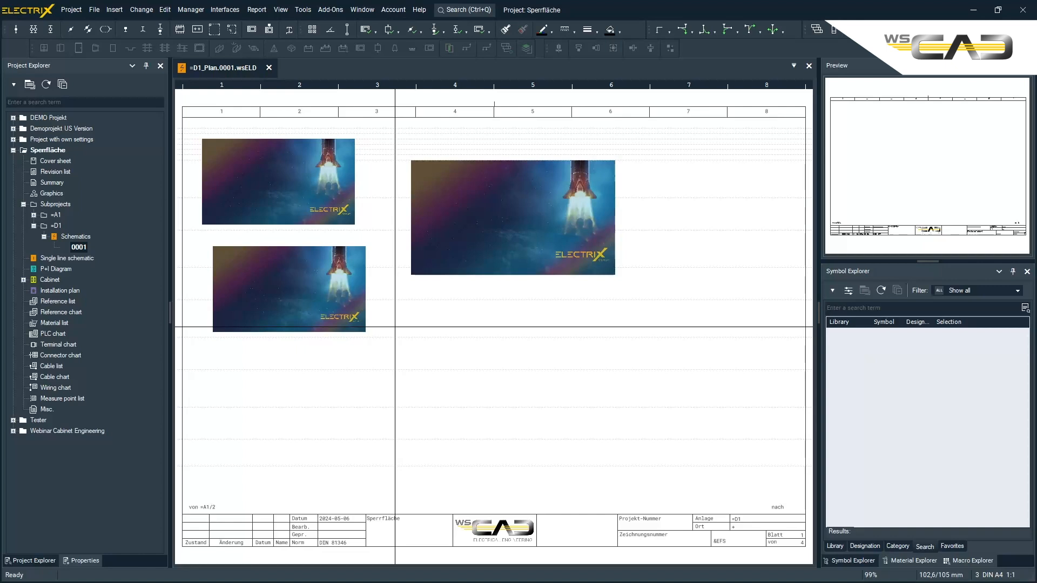
- Overwrite WSCAD02_02.png in the Sperrfläche project's Graphics folder with the same-named file from the ersatz folder in File Explorer
{"action": "left_click_drag", "start_coordinate": [0, 116], "coordinate": [475, 108]}
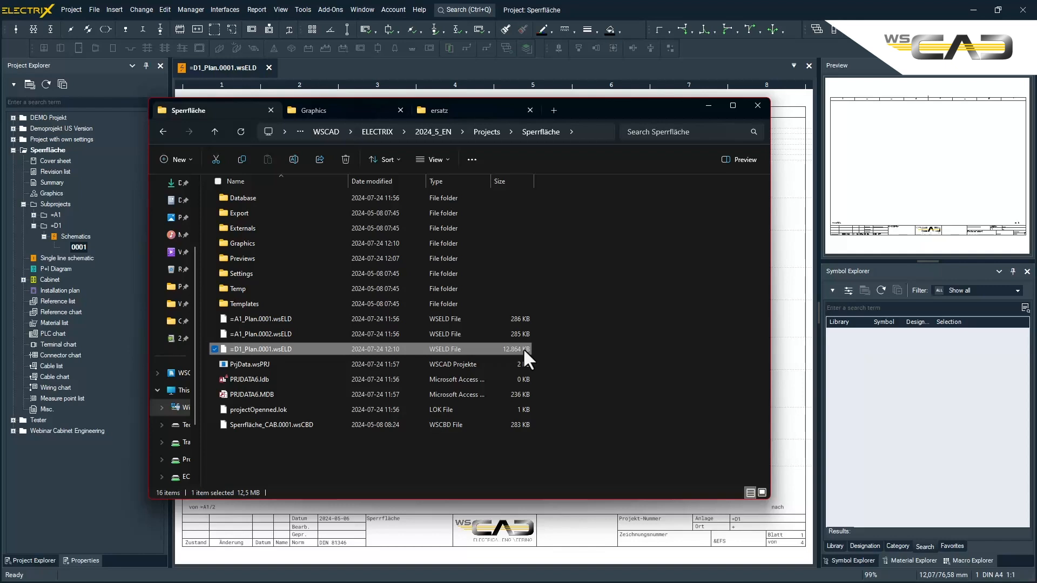
{"action": "left_click", "coordinate": [332, 109]}
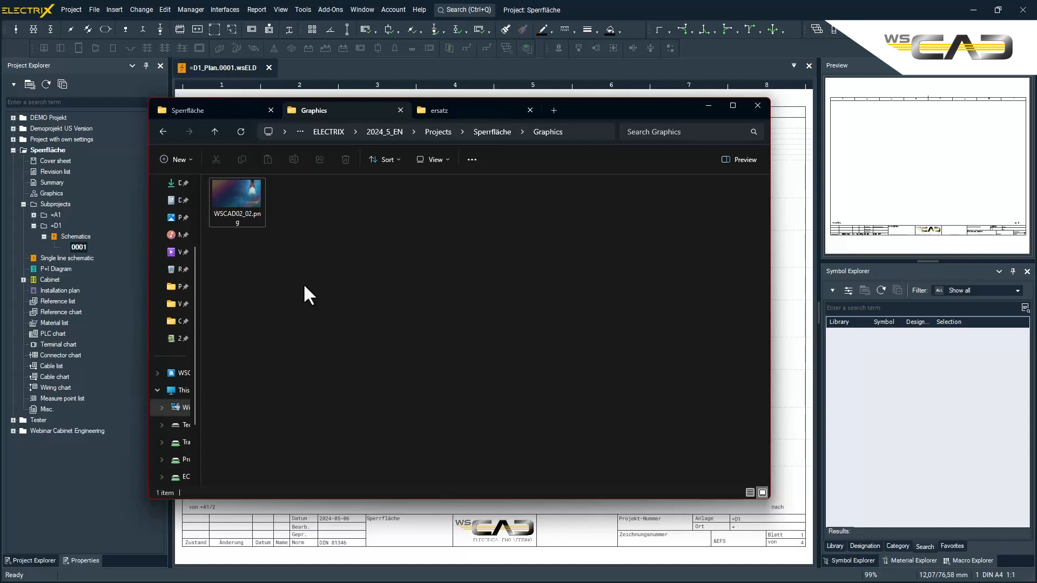
{"action": "left_click", "coordinate": [451, 113]}
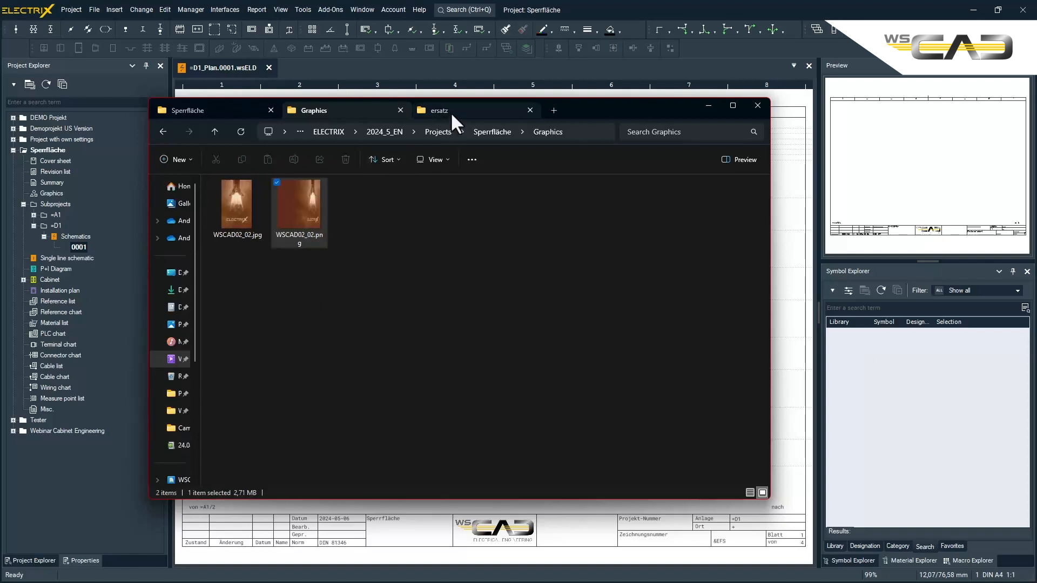
{"action": "right_click", "coordinate": [300, 211]}
{"action": "left_click", "coordinate": [332, 222]}
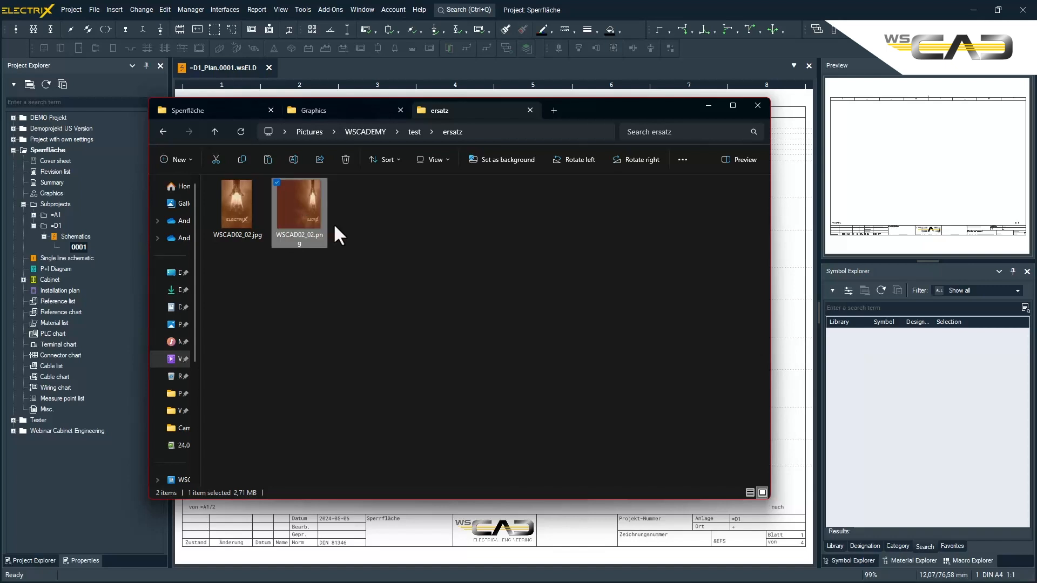
{"action": "left_click", "coordinate": [333, 108]}
{"action": "right_click", "coordinate": [361, 286]}
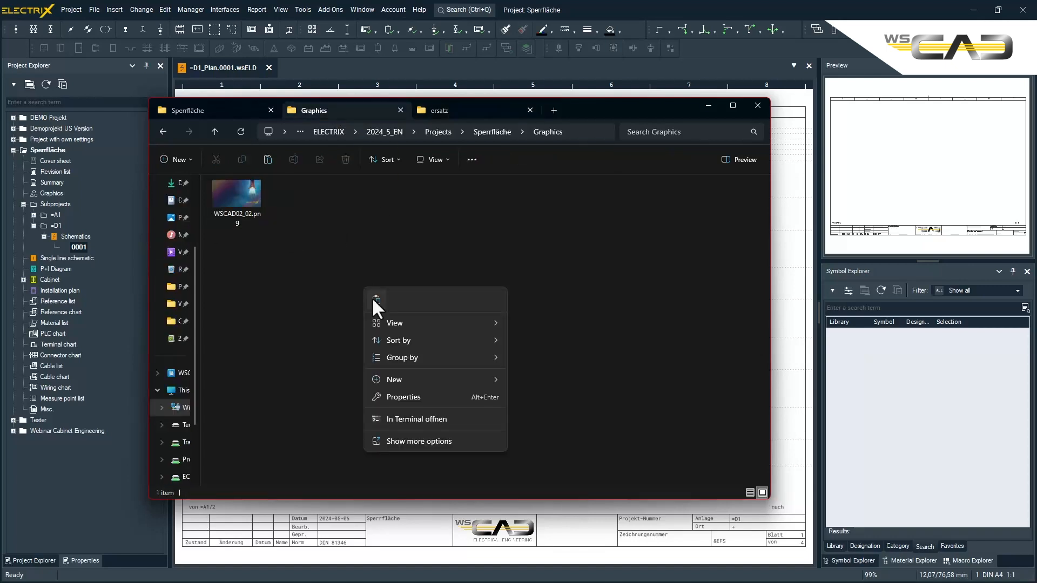
{"action": "left_click", "coordinate": [374, 298]}
{"action": "left_click", "coordinate": [458, 226]}
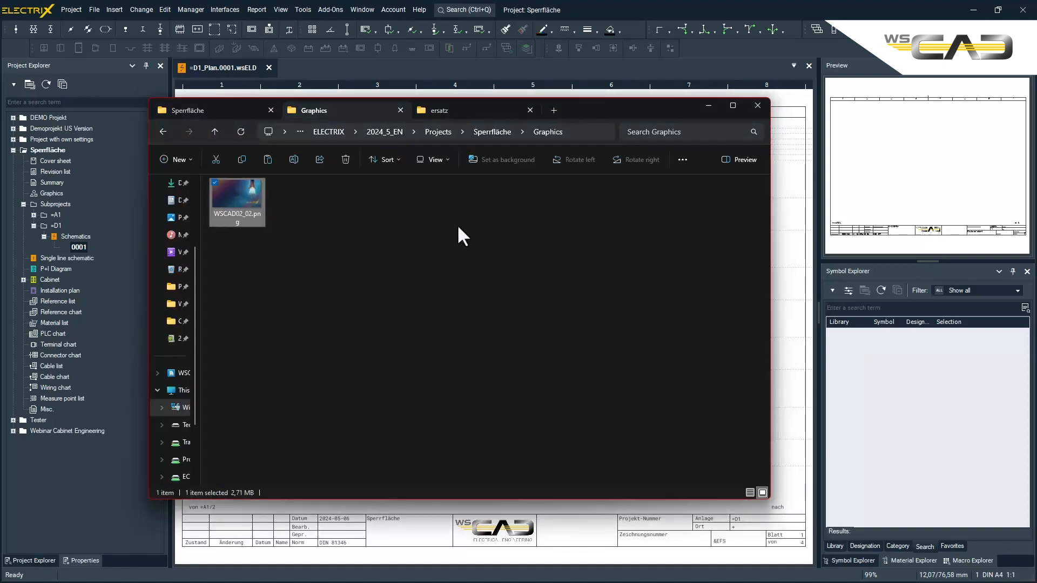
{"action": "left_click", "coordinate": [380, 287]}
{"action": "left_click_drag", "start_coordinate": [613, 111], "coordinate": [0, 113]}
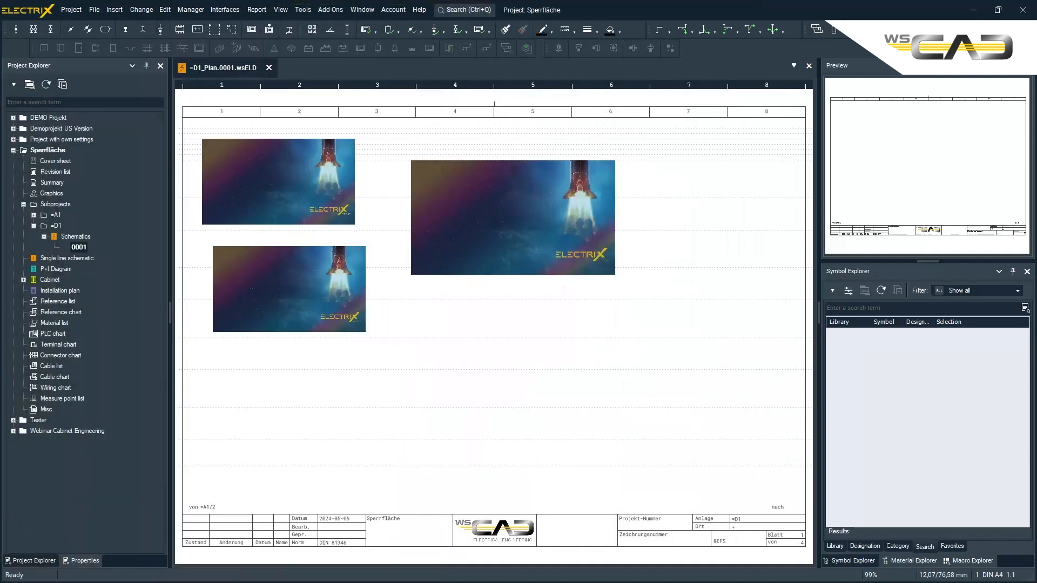
- Move the two linked images slightly downward together on the schematic sheet
{"action": "left_click_drag", "start_coordinate": [471, 350], "coordinate": [343, 259]}
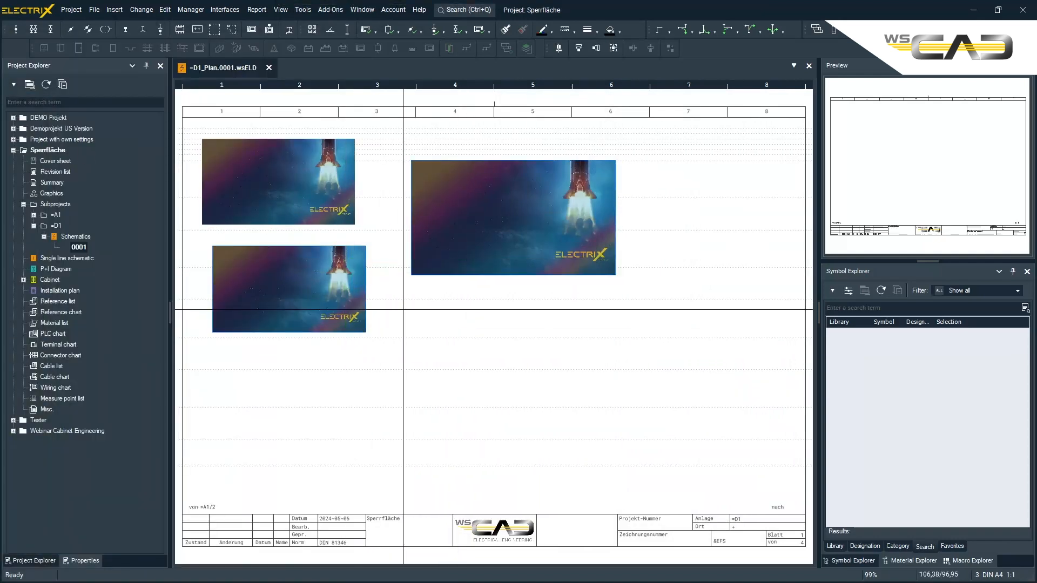
{"action": "right_click", "coordinate": [403, 309]}
{"action": "left_click", "coordinate": [417, 319]}
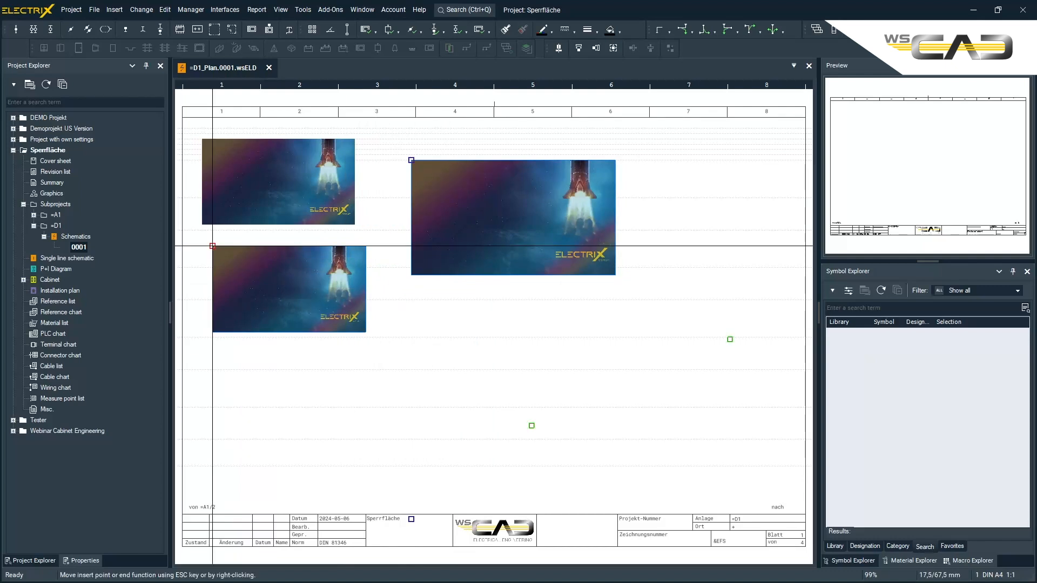
{"action": "left_click", "coordinate": [213, 252]}
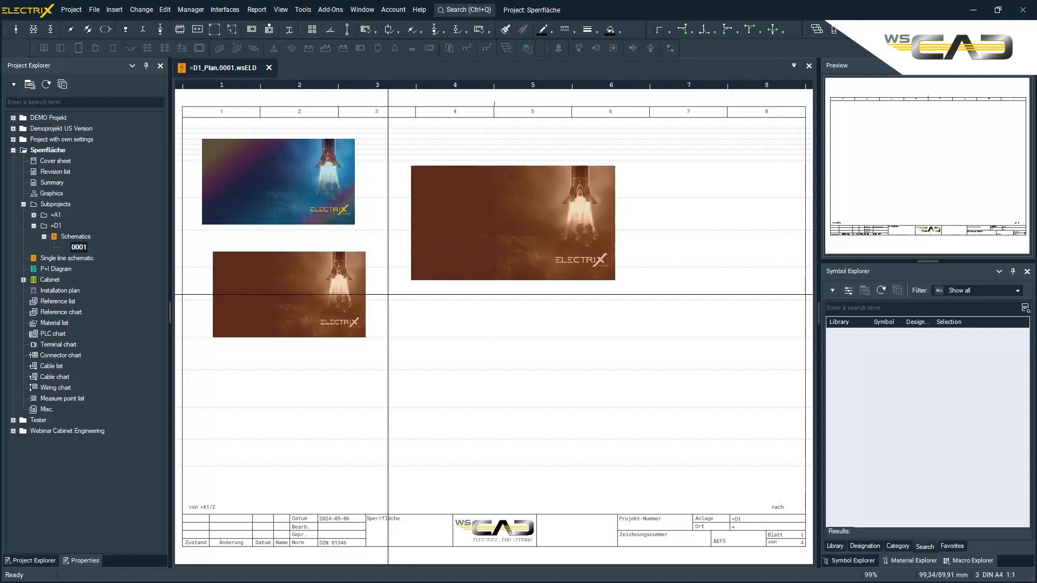
- Delete both linked images from the sheet and check the project's Graphics folder in File Explorer
{"action": "right_click", "coordinate": [338, 308]}
{"action": "left_click", "coordinate": [439, 436]}
{"action": "left_click", "coordinate": [481, 314]}
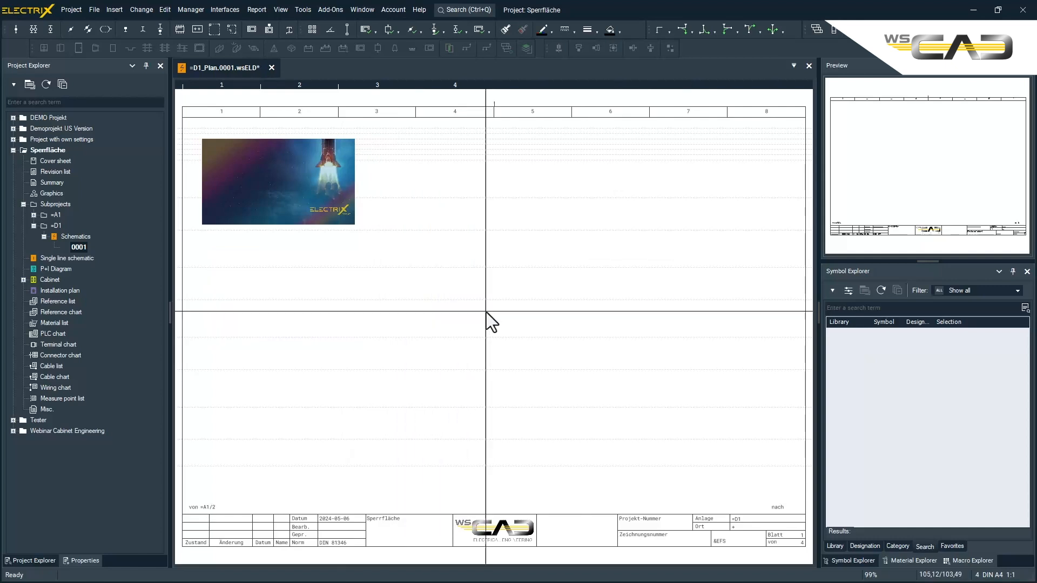
{"action": "left_click_drag", "start_coordinate": [0, 262], "coordinate": [506, 255]}
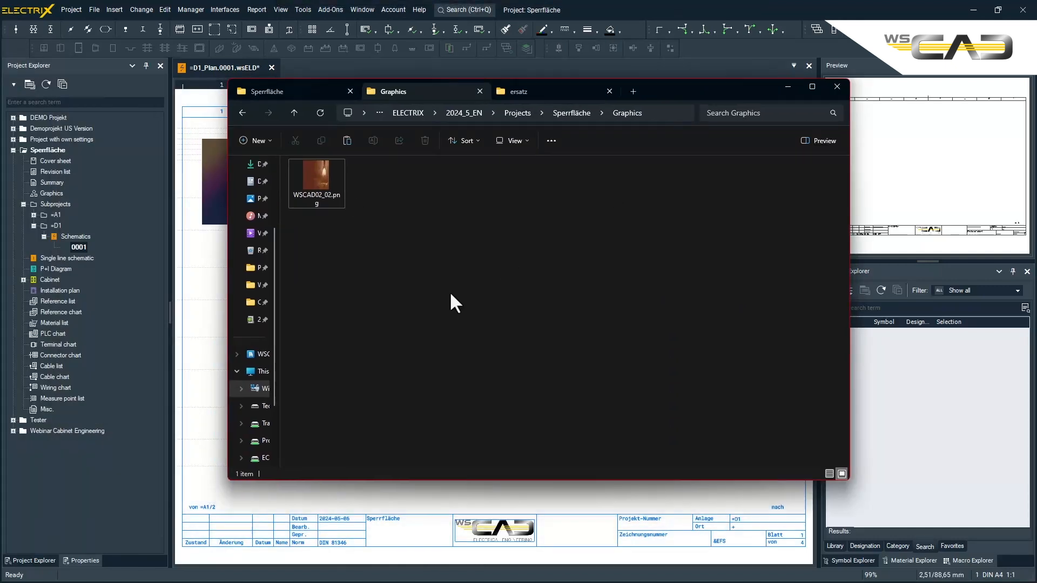